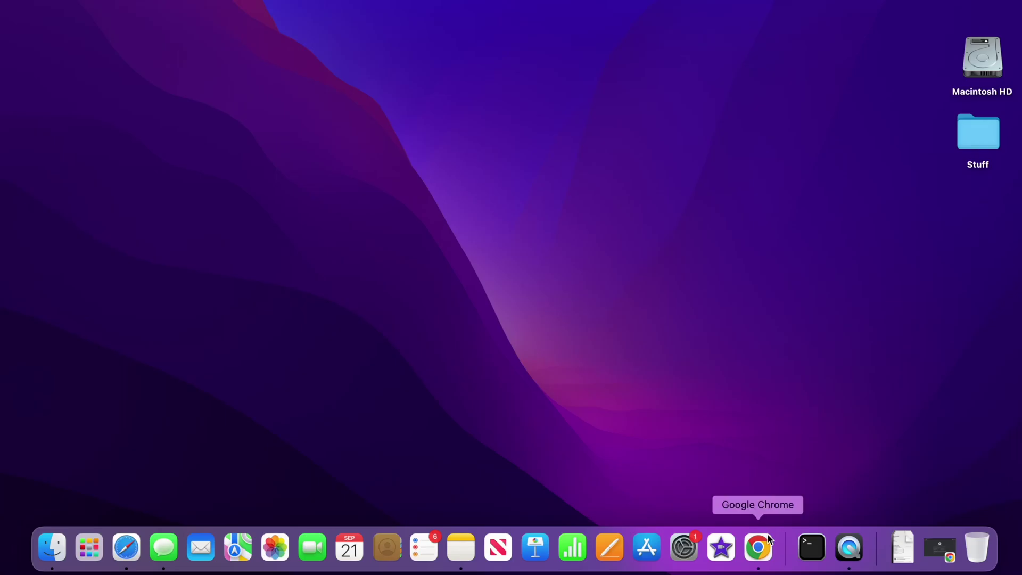
Step: Search Google for steam, open the Steam store, zoom in, and go to Install Steam
click(768, 541)
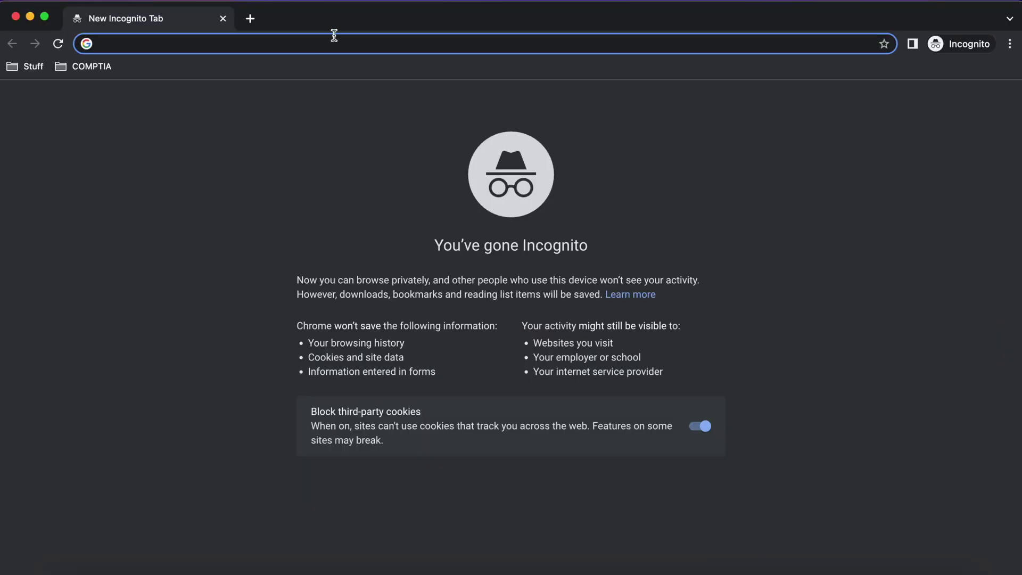
text(steam)
key(Return)
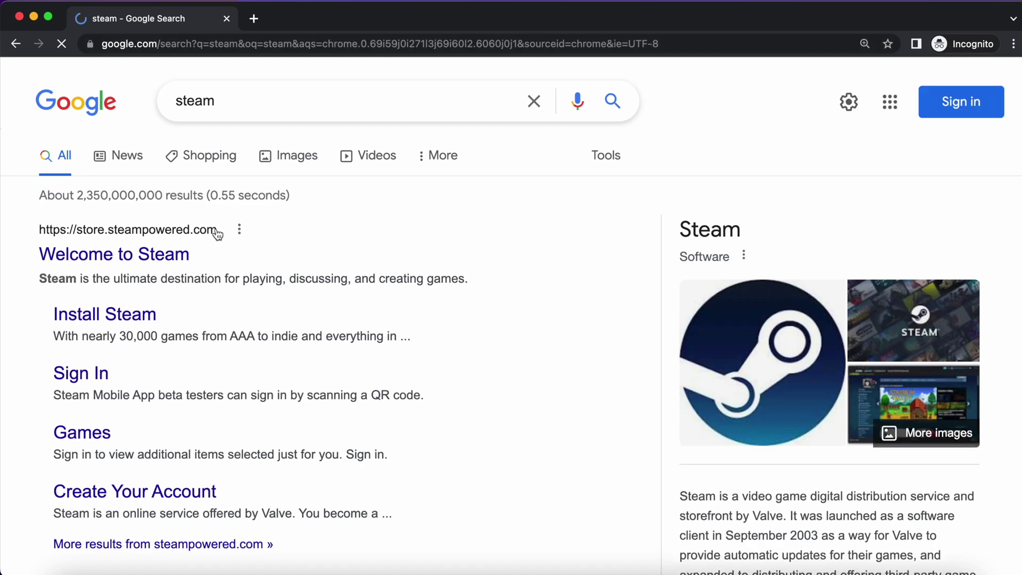
click(185, 262)
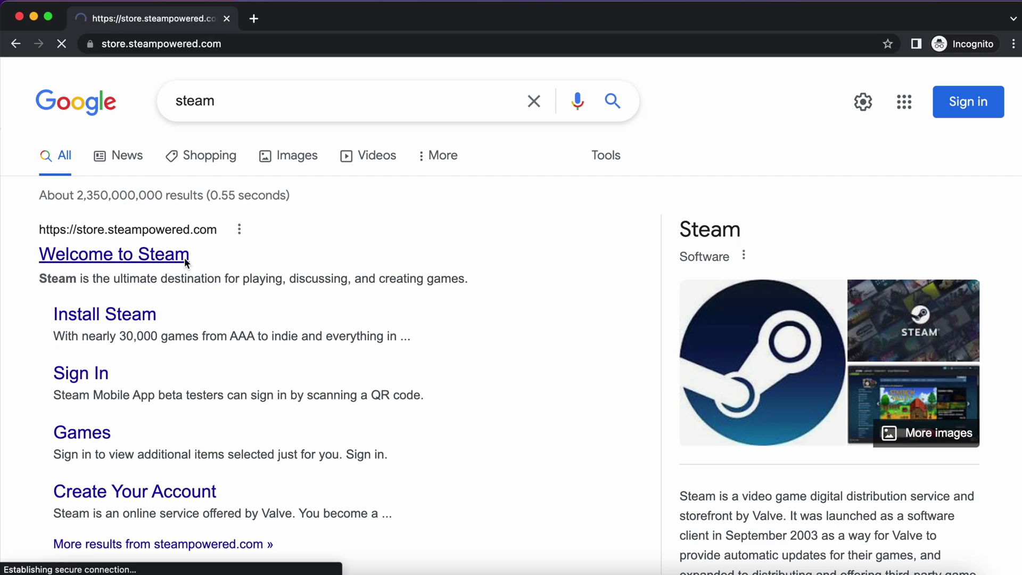
key(super+equal)
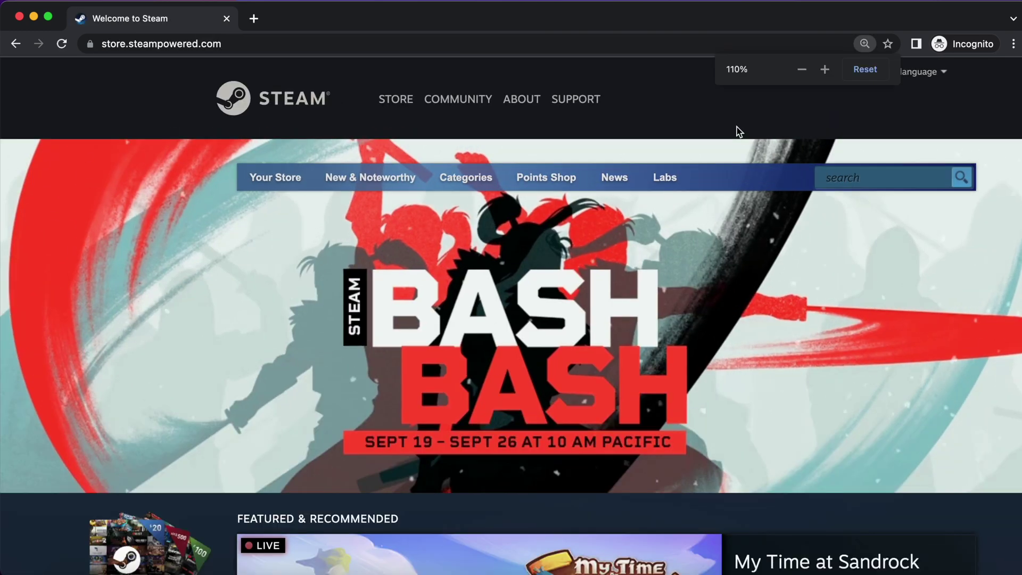
key(super+equal)
key(super+equal)
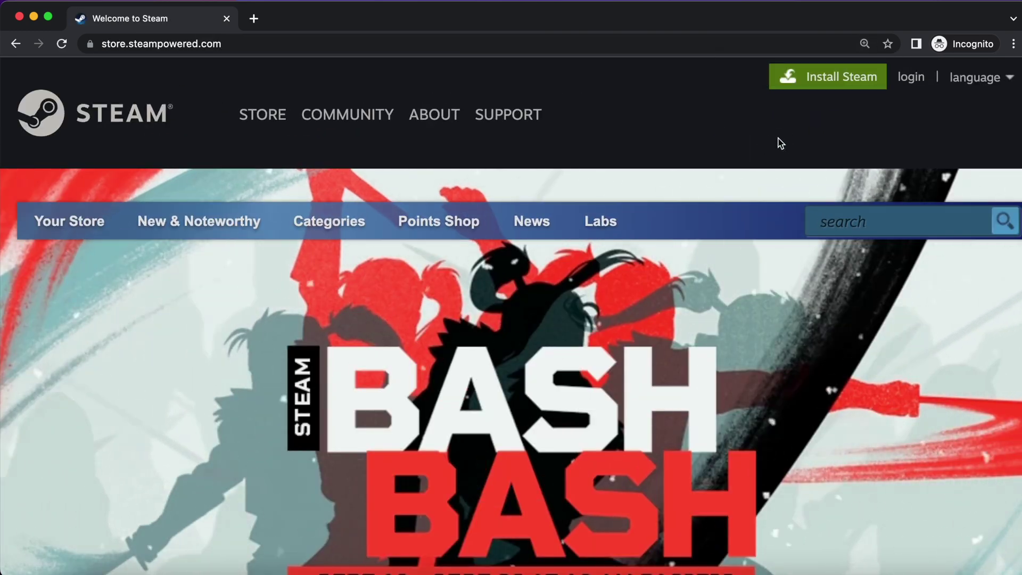
click(877, 94)
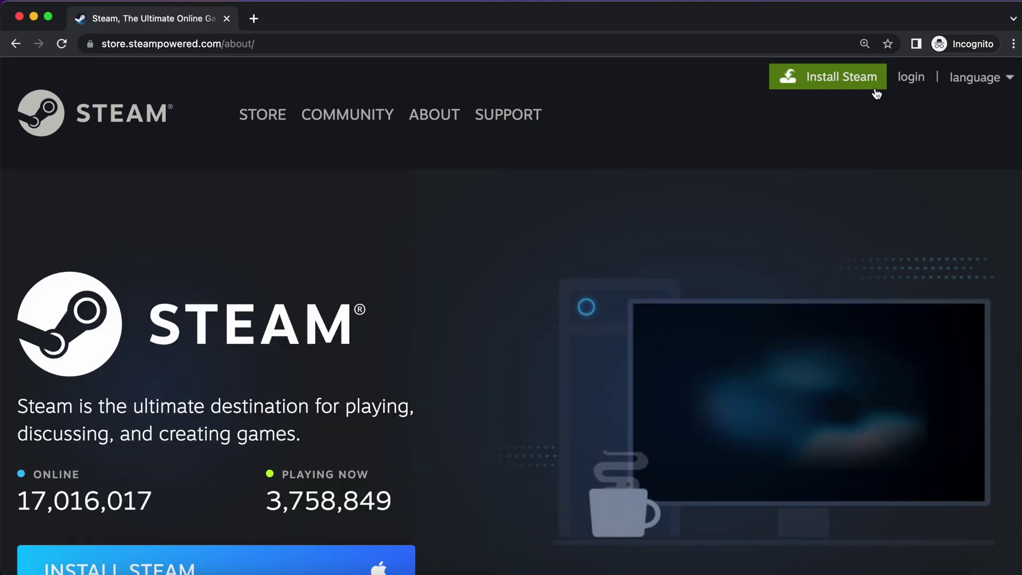
scroll(470, 250, down, 2)
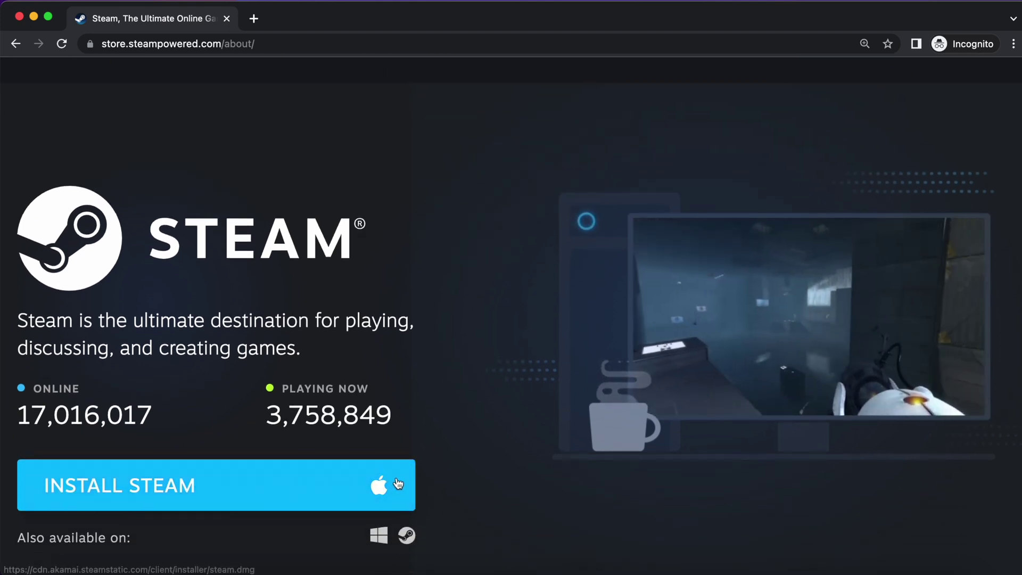
Step: Download the Mac installer steam.dmg and open it from the download bar
click(403, 484)
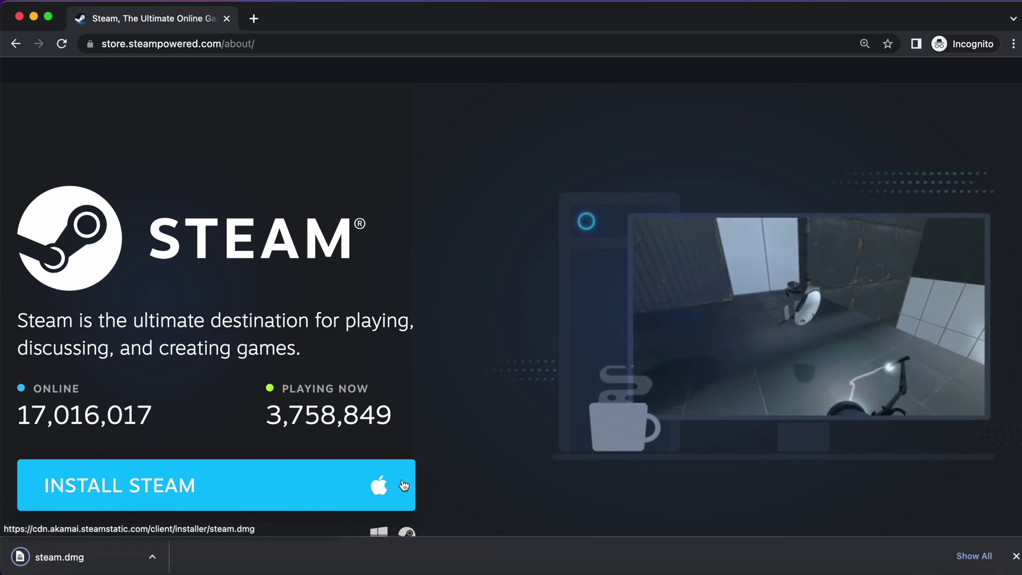
click(134, 552)
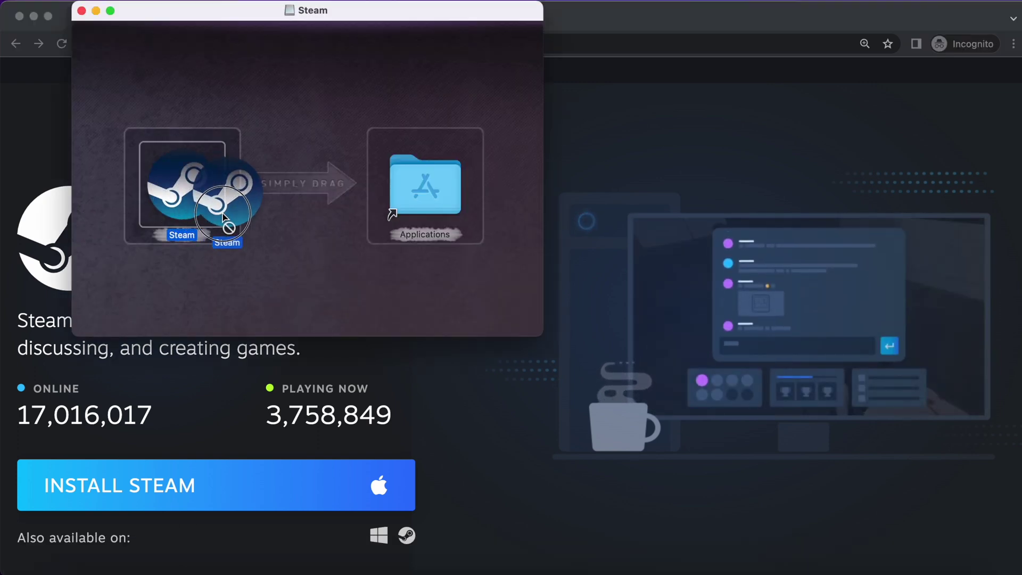
Step: Copy Steam into the Applications folder and open that folder
drag(178, 209, 404, 205)
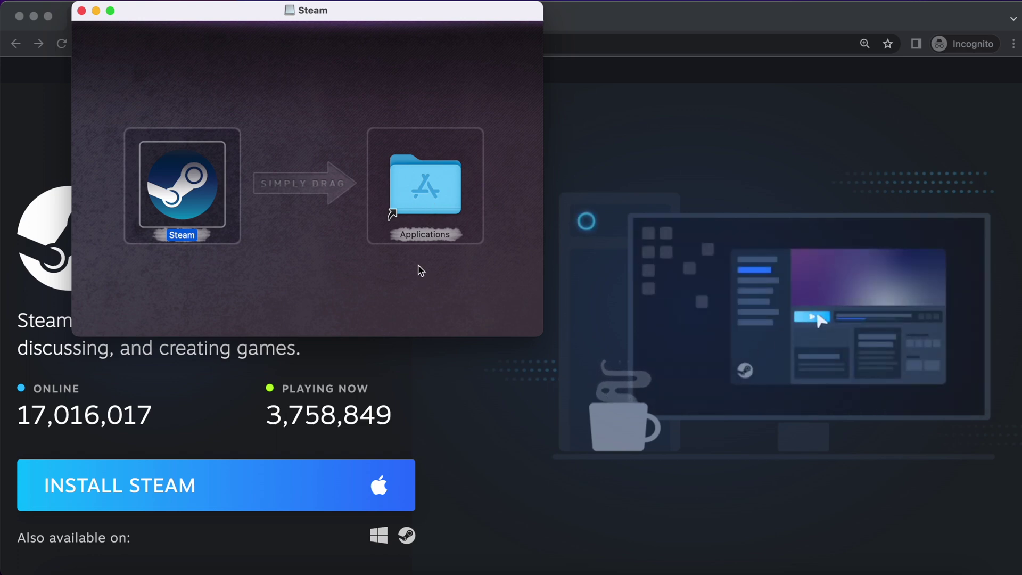
click(415, 189)
double_click(415, 189)
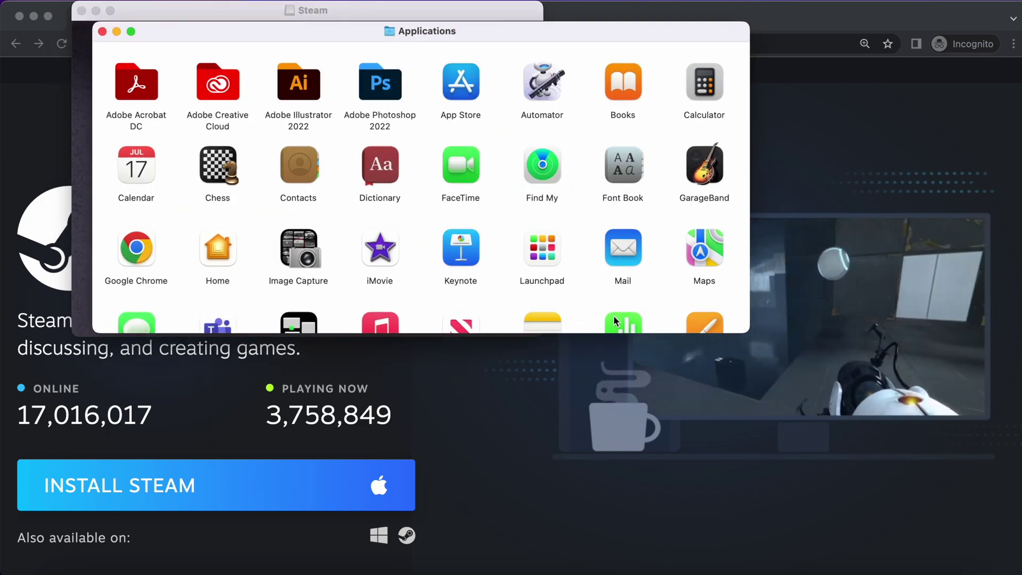
Step: Launch Steam from Applications, approving the downloaded-app security prompt, and bring its window forward
click(614, 316)
key(Down)
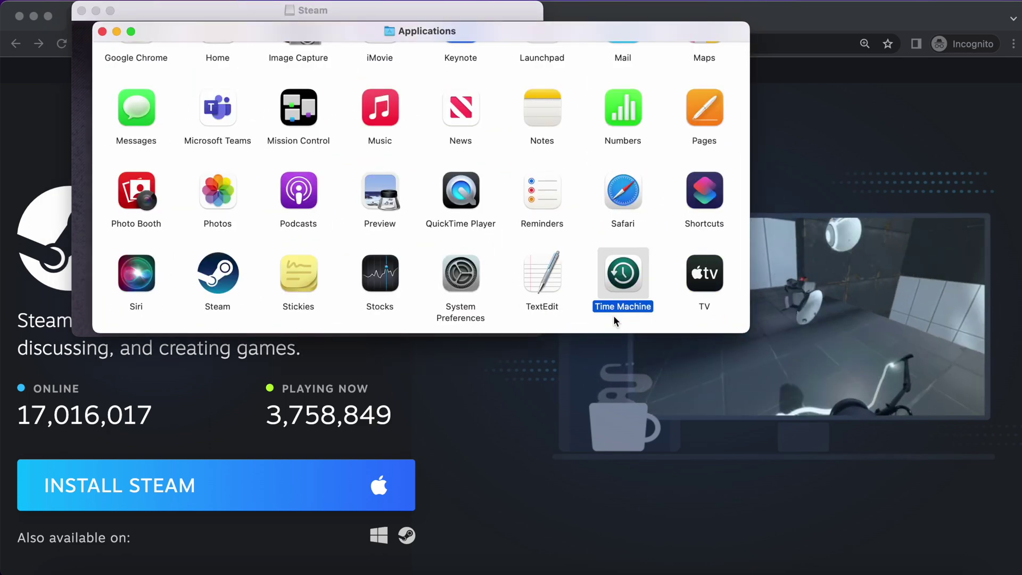
double_click(232, 278)
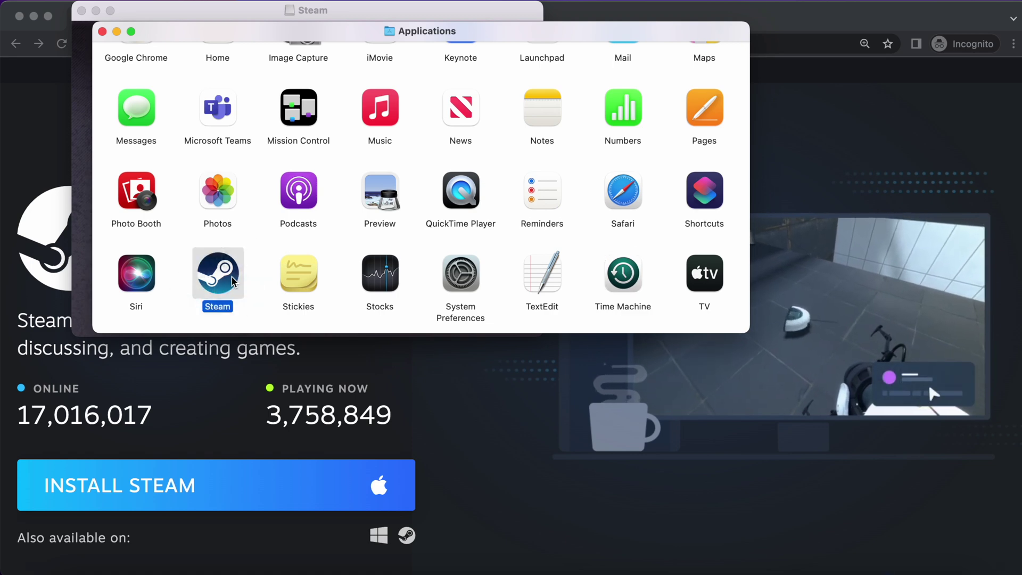
click(555, 265)
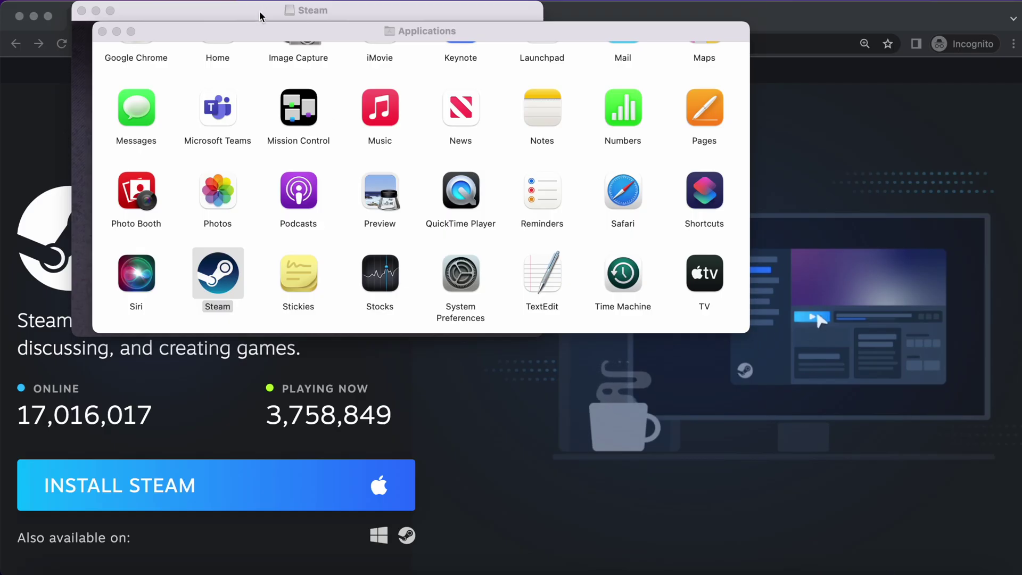
click(263, 11)
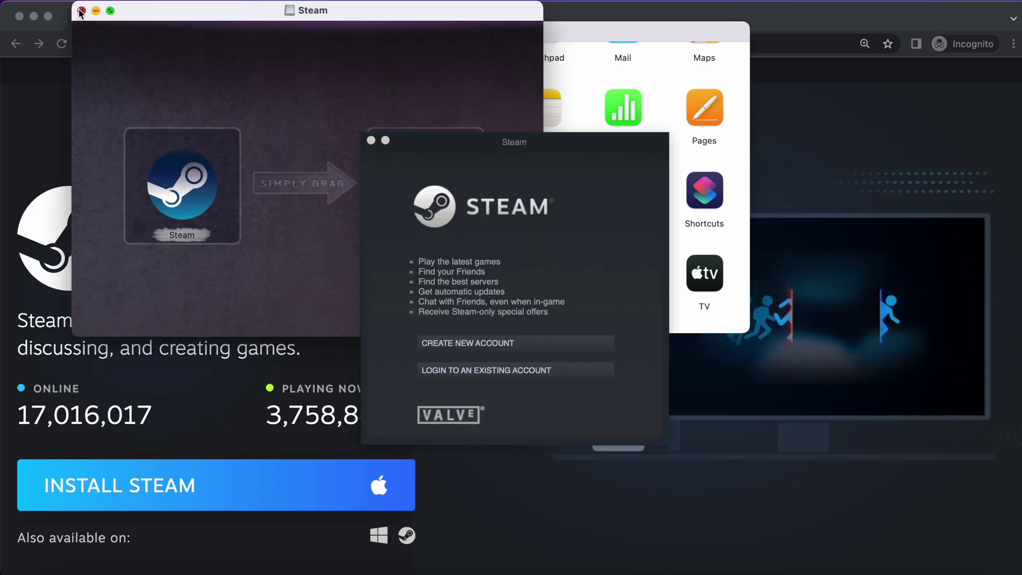
Step: Close the installer and Applications windows and choose to log in with an existing account
click(96, 11)
click(102, 31)
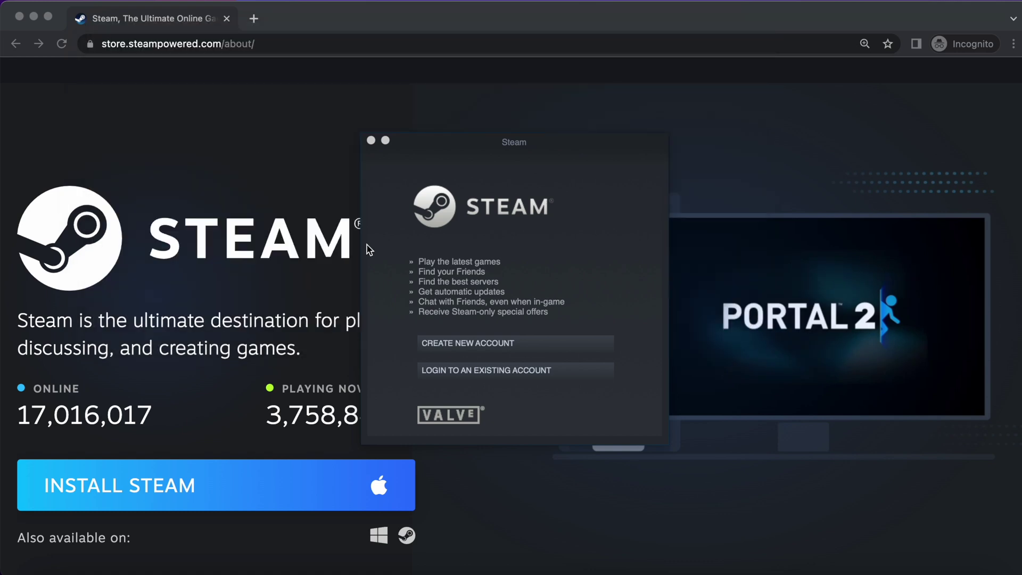
click(564, 373)
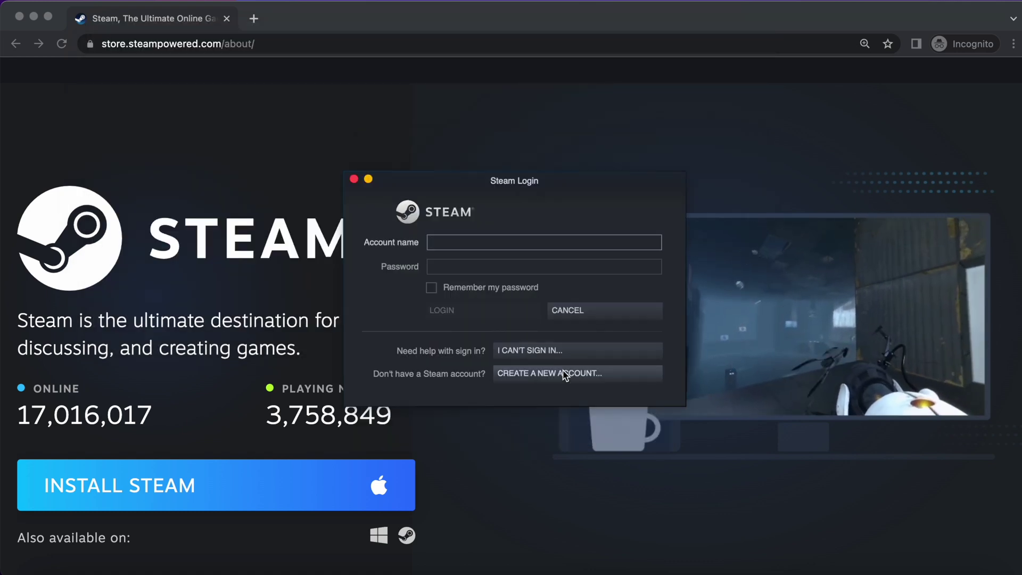
text(jasetutorials)
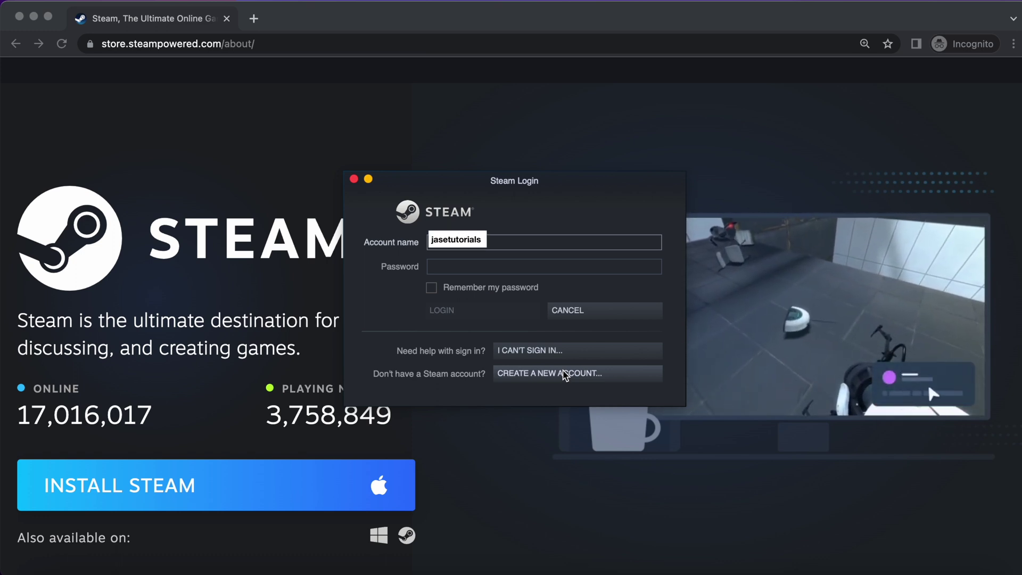
Step: Enter the password, sign in, and confirm the Steam Guard email has arrived
key(Tab)
text(•••••••••)
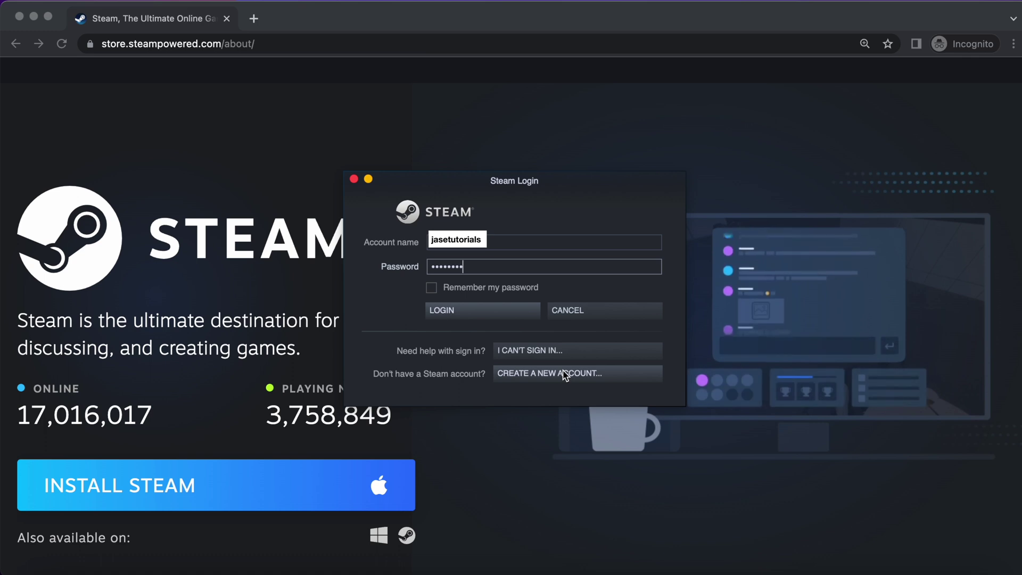
click(528, 320)
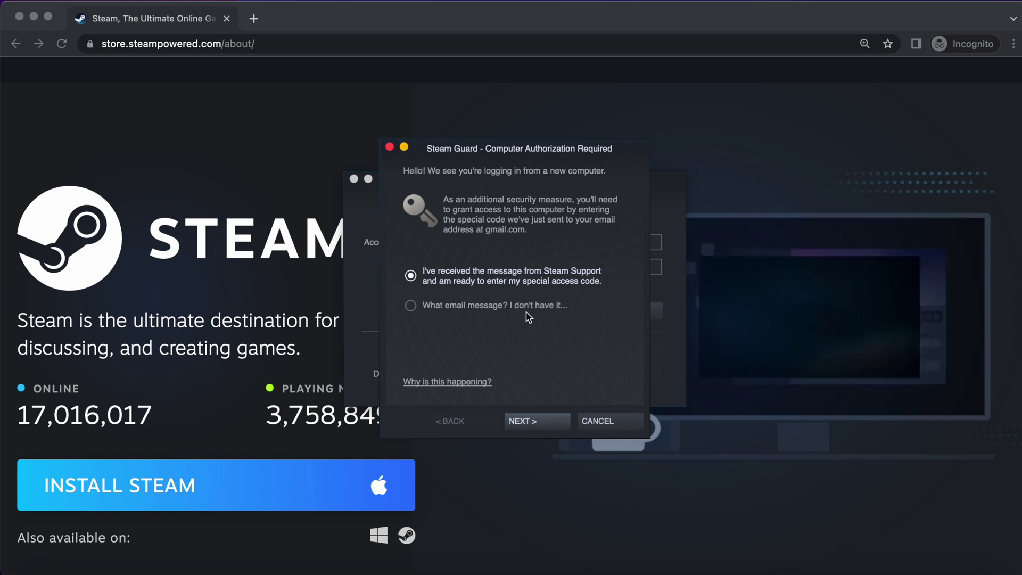
click(537, 420)
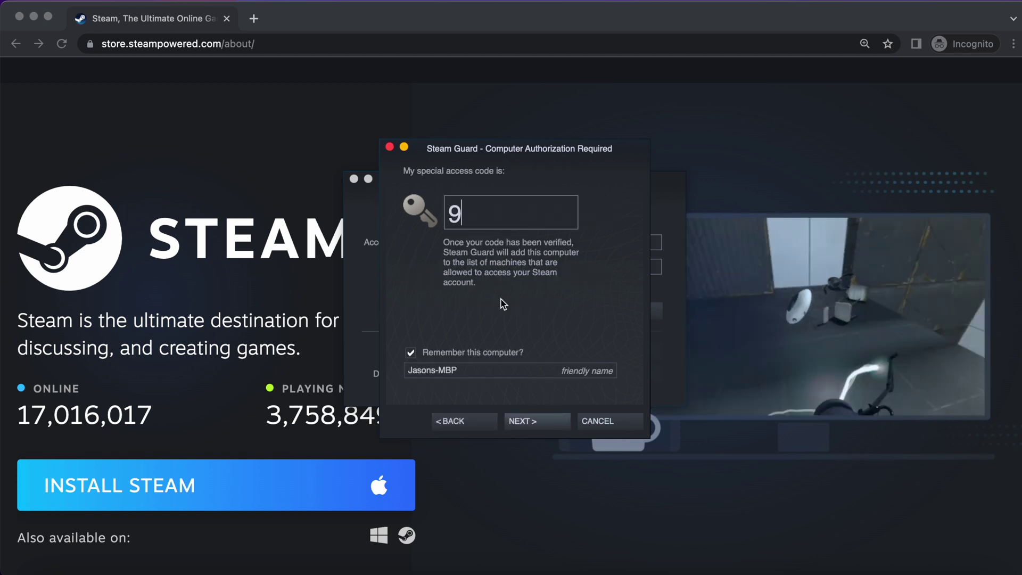
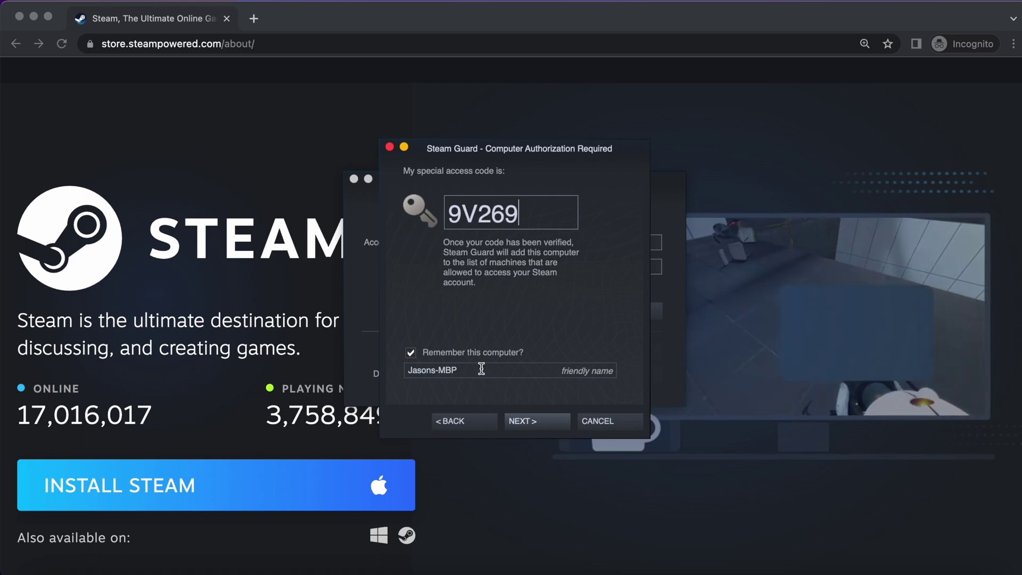
Step: Submit the emailed Steam Guard code with a computer name and finish authorization
click(482, 369)
click(529, 420)
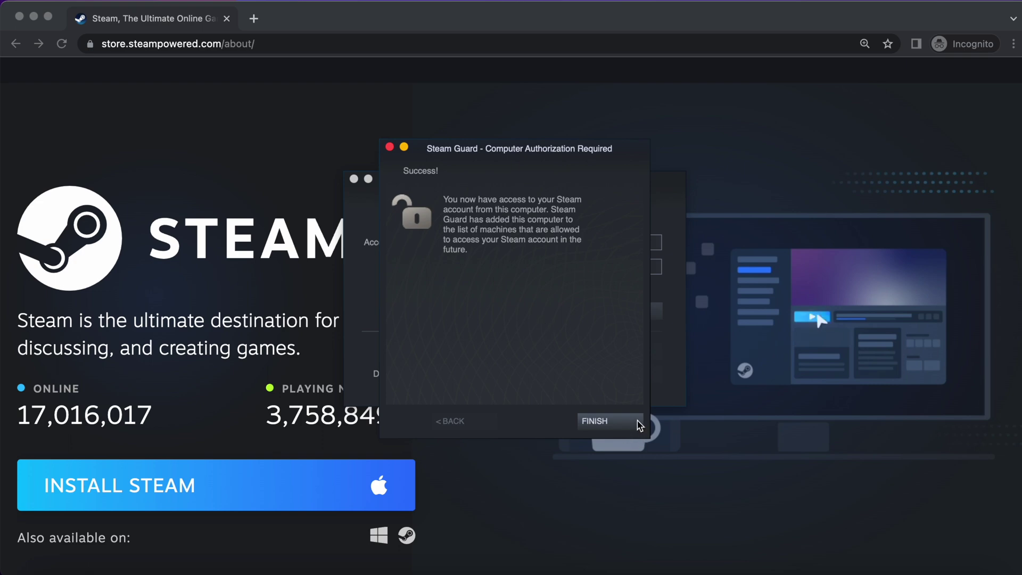
click(638, 420)
Step: Maximize Steam and view the 3DMark, DOOM, GTA V and Injustice game pages
click(196, 90)
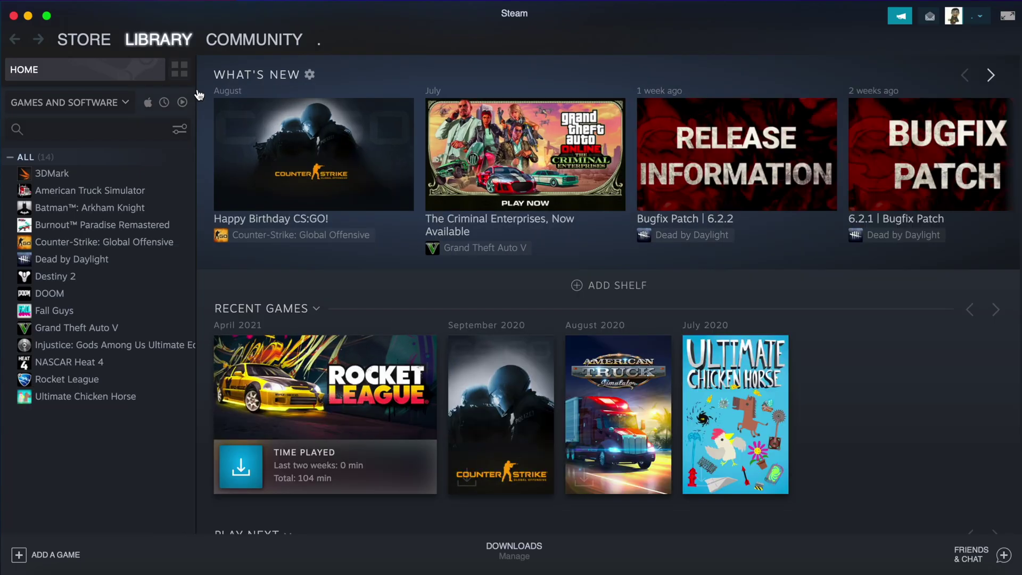
click(135, 174)
click(127, 295)
click(130, 328)
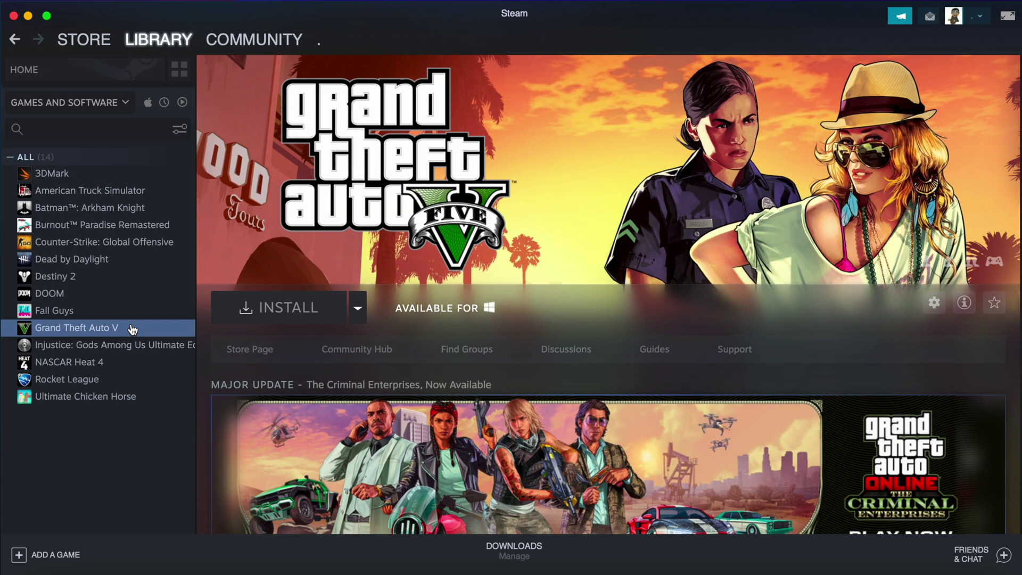
click(107, 344)
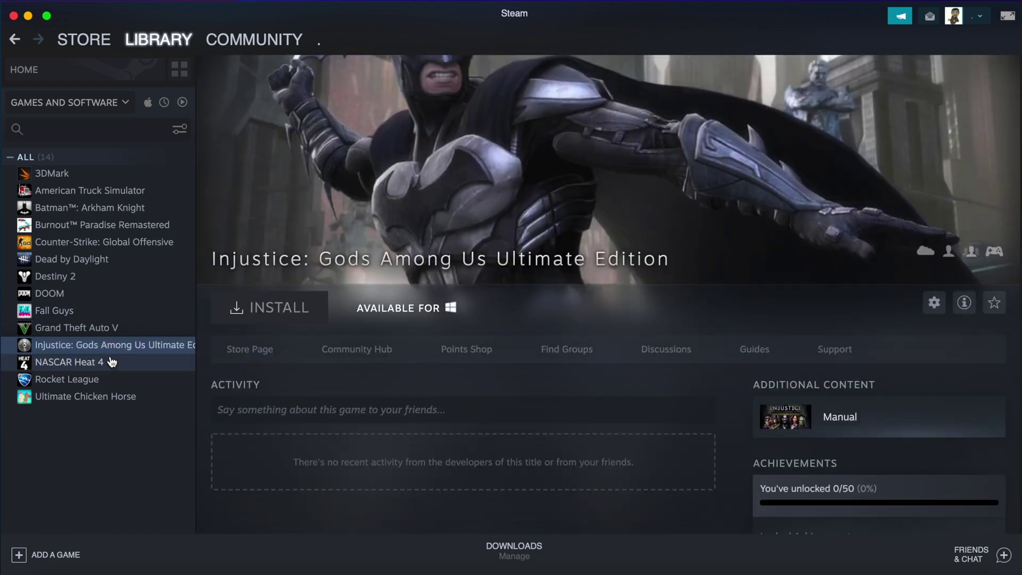
Step: View NASCAR Heat 4, Rocket League and Ultimate Chicken Horse, then filter the library to macOS games
click(111, 363)
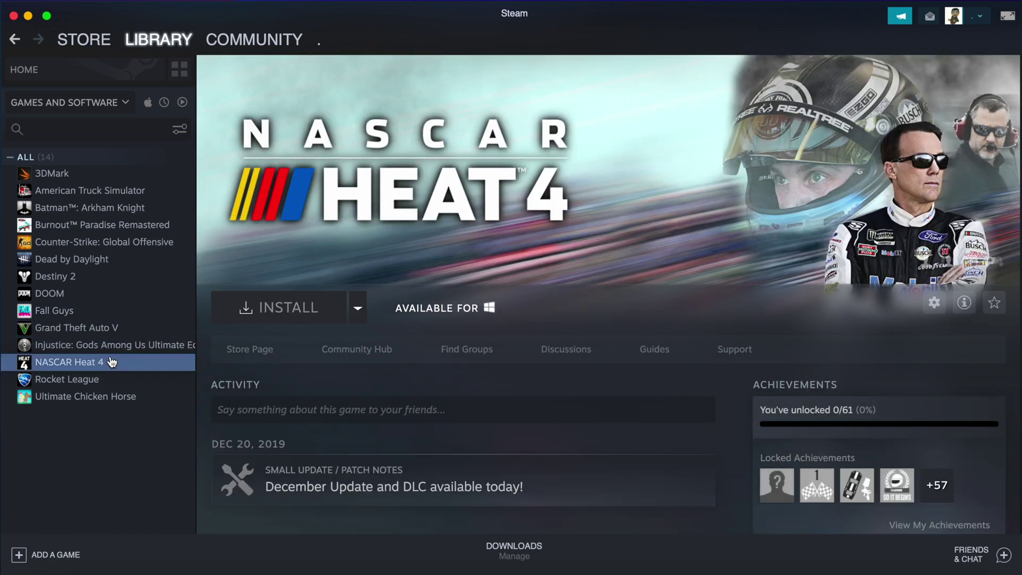
click(114, 380)
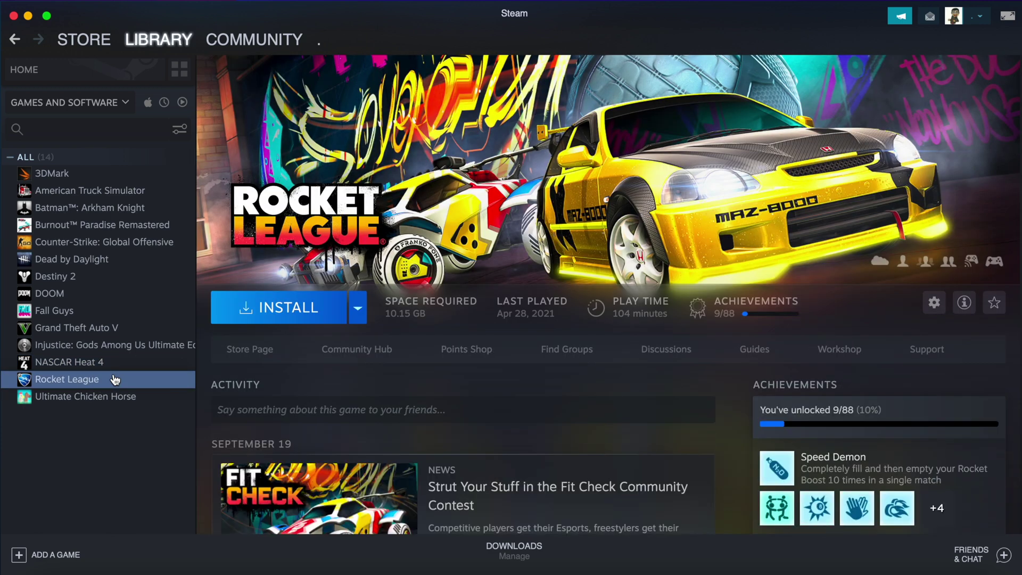
click(121, 398)
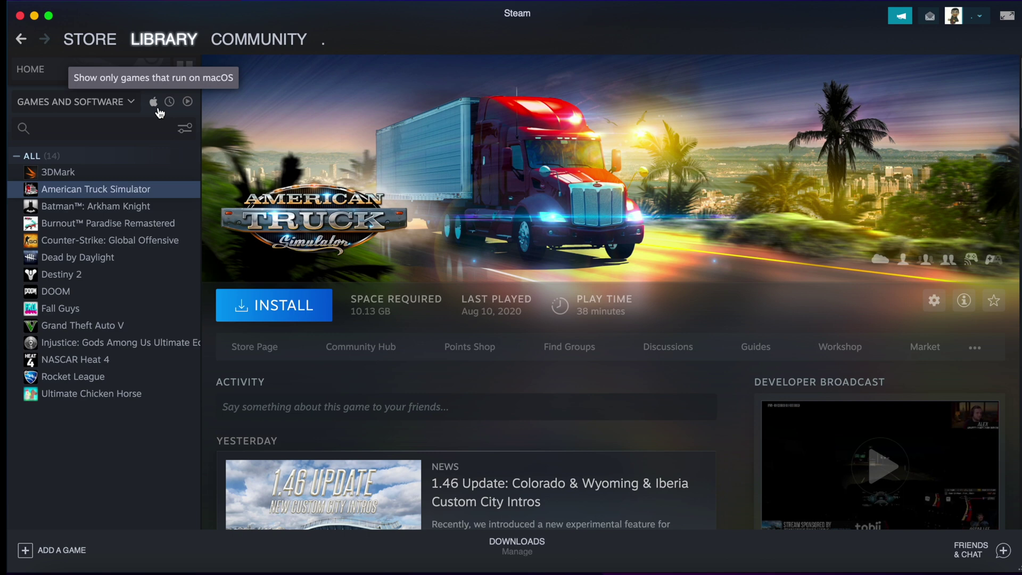
click(154, 103)
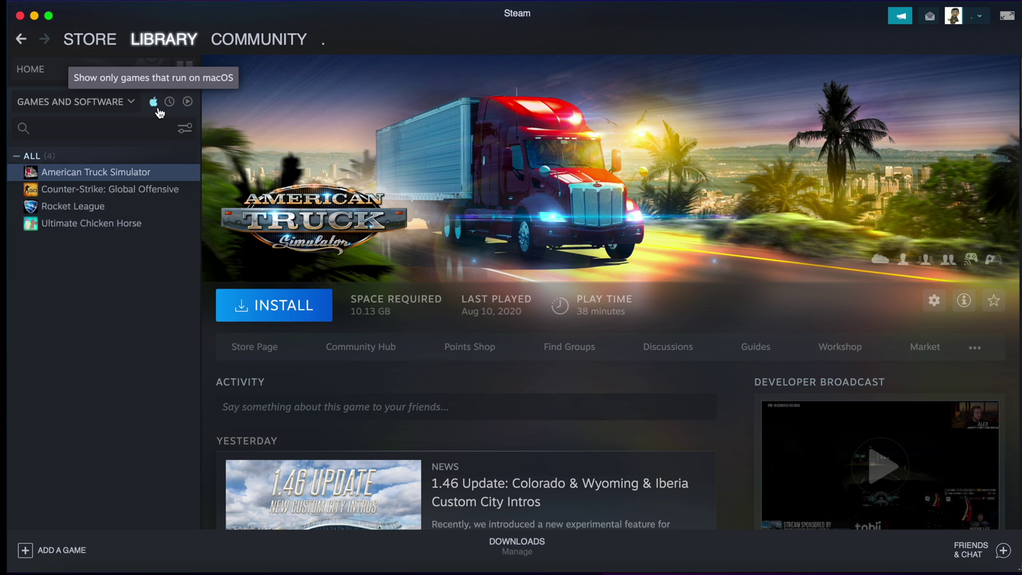
Step: View the American Truck Simulator, CS:GO, Rocket League and Ultimate Chicken Horse pages
click(169, 171)
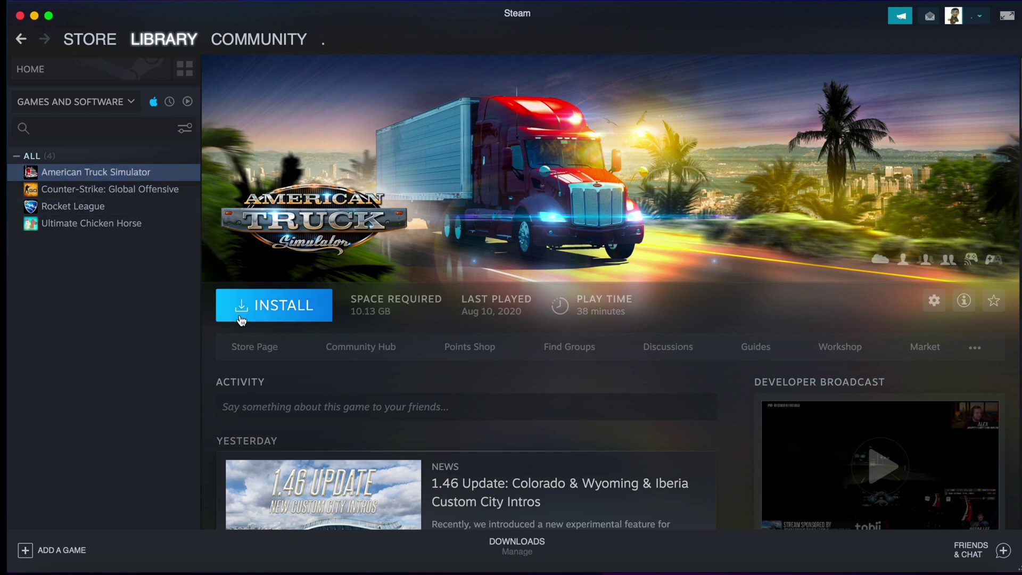
click(168, 189)
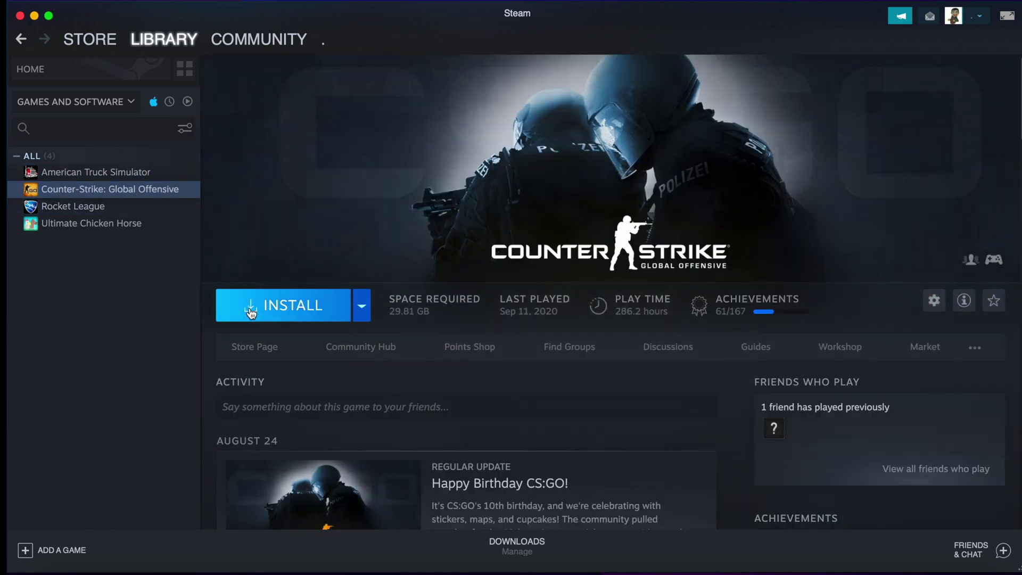
click(153, 205)
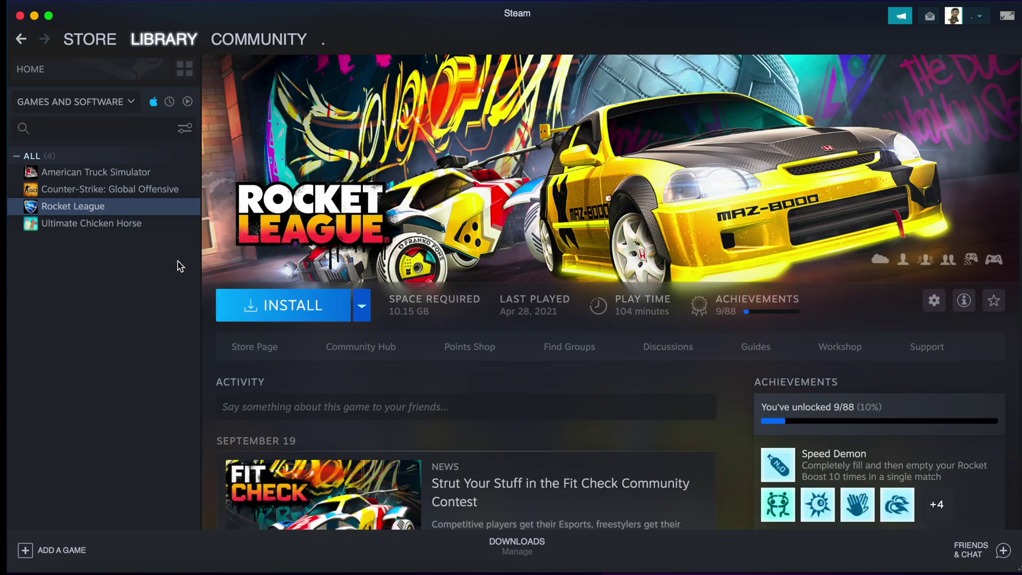
click(136, 227)
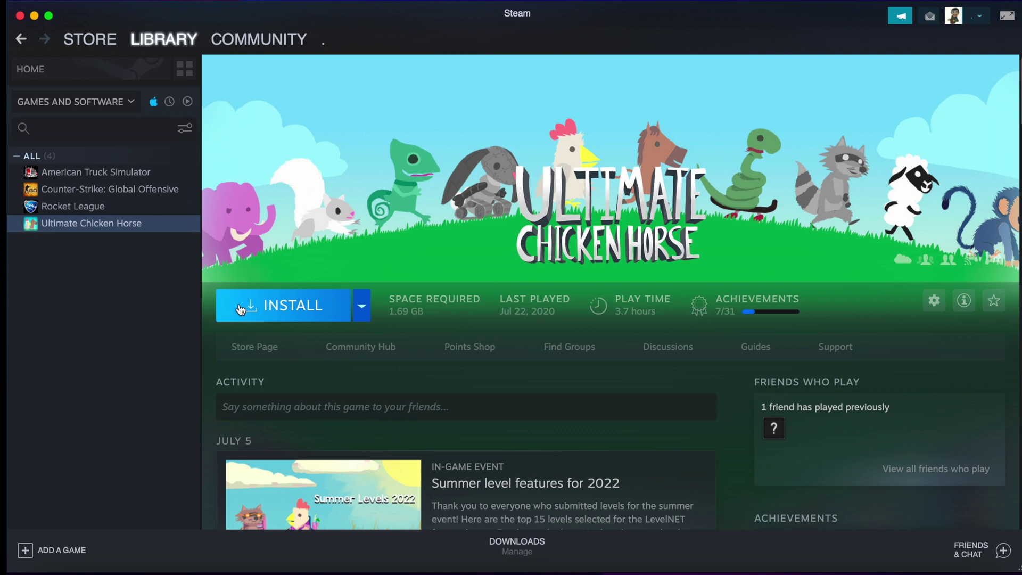